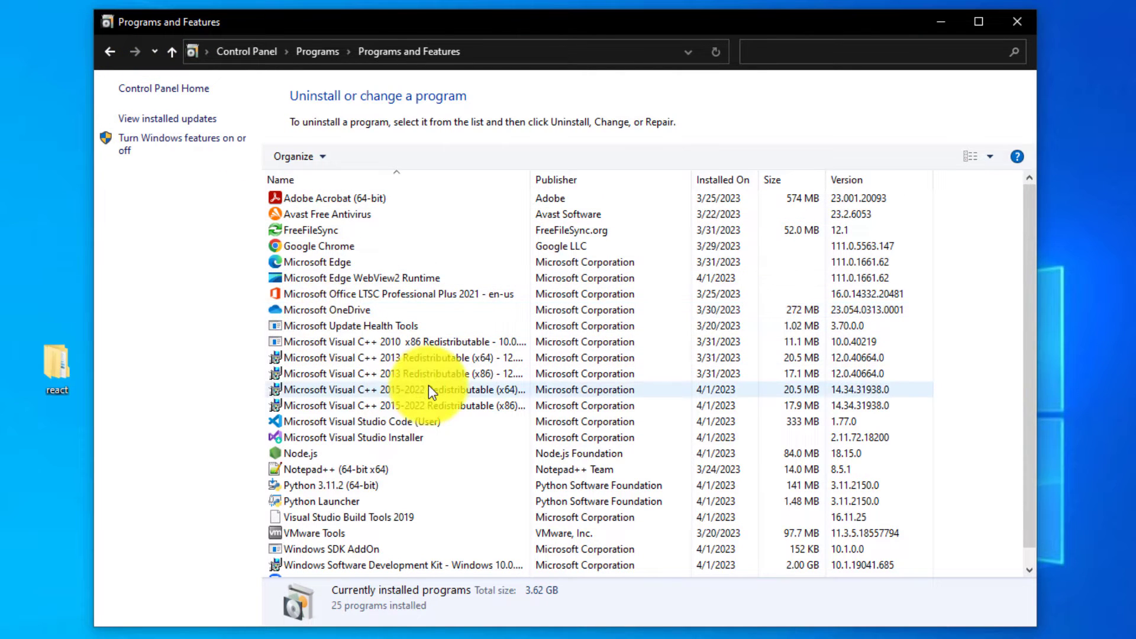
Step: Select Microsoft Visual Studio Code (User) in Programs and Features to reveal its details
scroll(429, 384, down, 1)
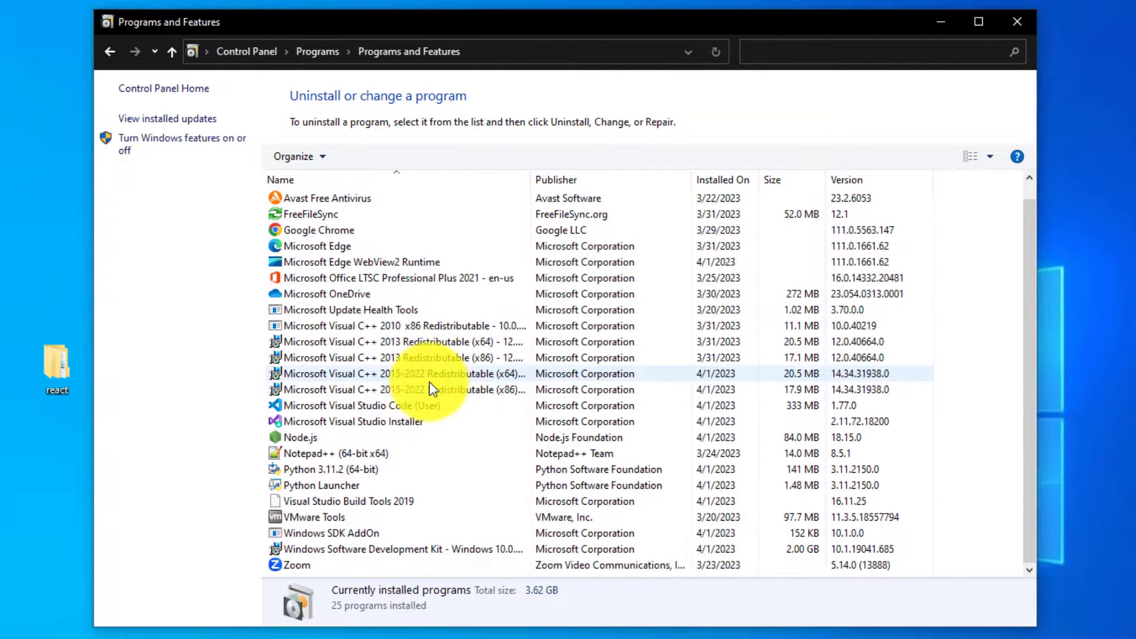
click(403, 404)
scroll(405, 388, up, 1)
scroll(405, 383, down, 1)
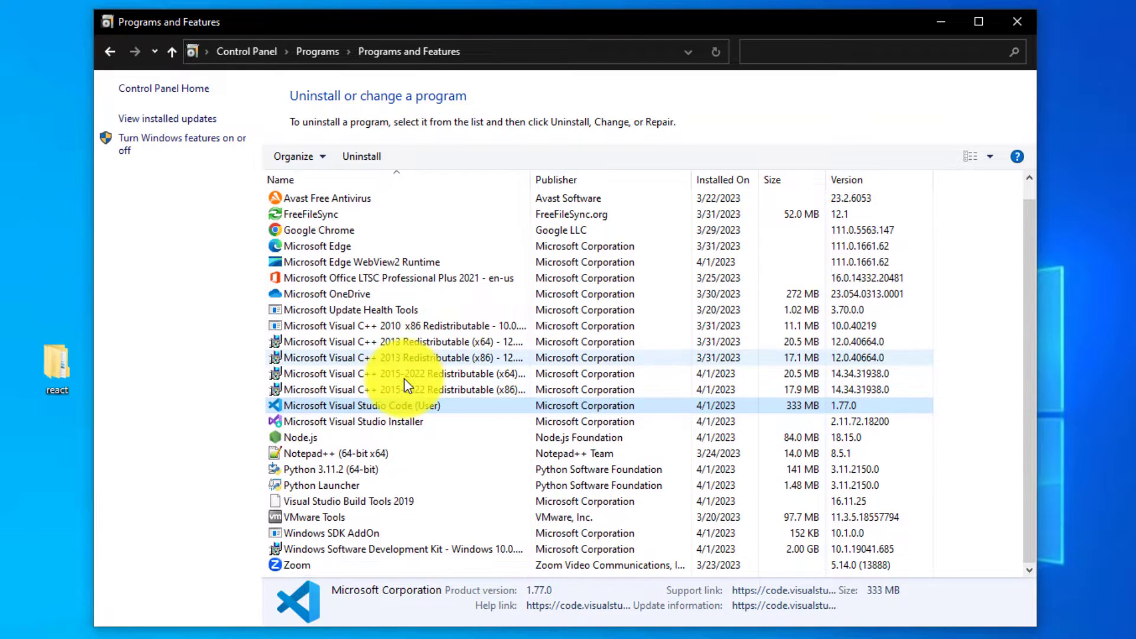
scroll(403, 384, up, 1)
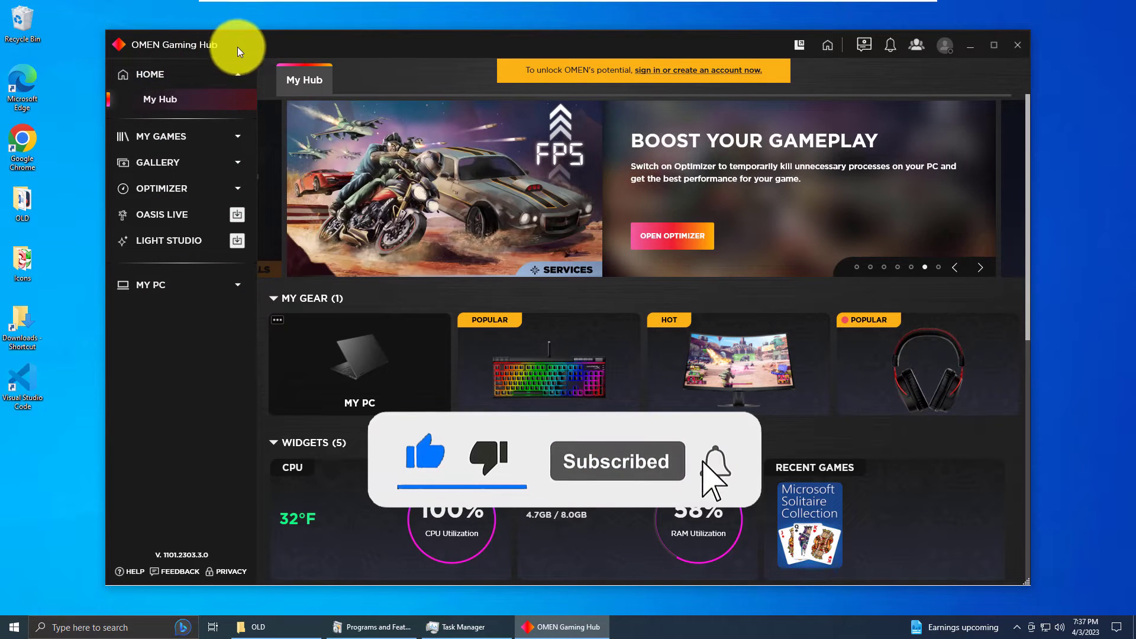
Step: Nudge the OMEN Gaming Hub window slightly upward by its title bar
drag(342, 49, 340, 44)
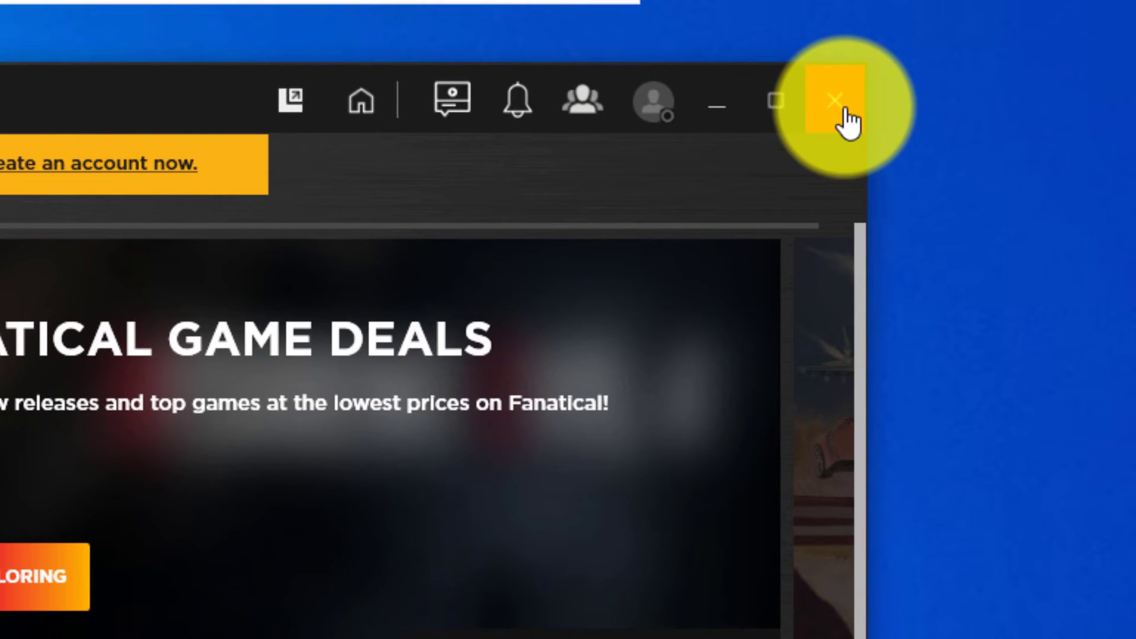
Step: Close OMEN Gaming Hub and open Apps & features through a taskbar search for 'app'
click(848, 118)
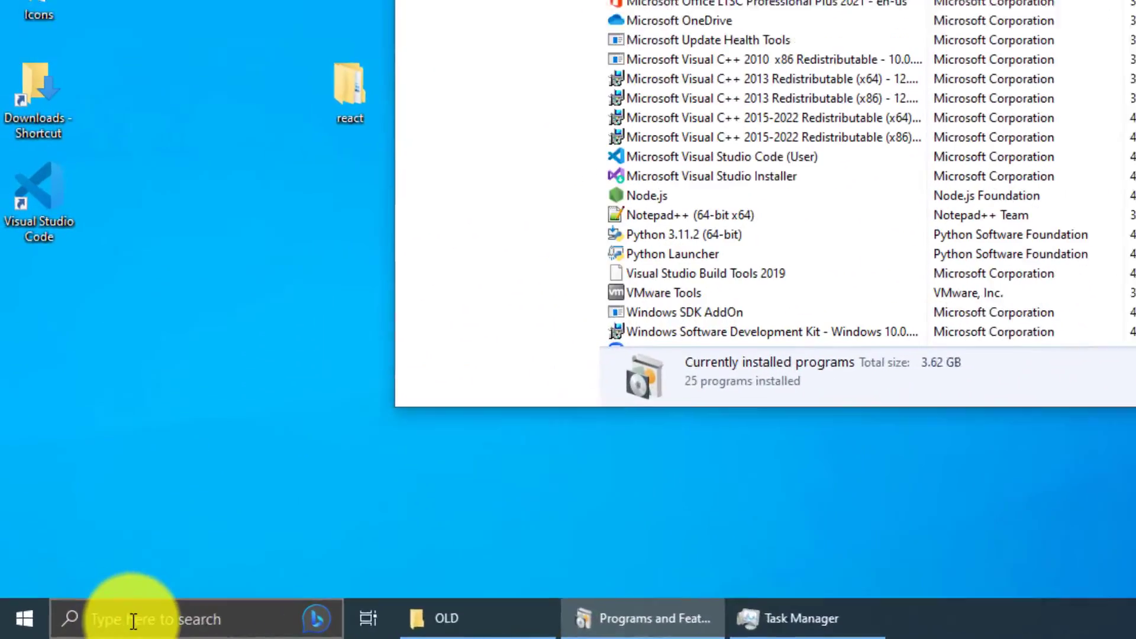
click(136, 620)
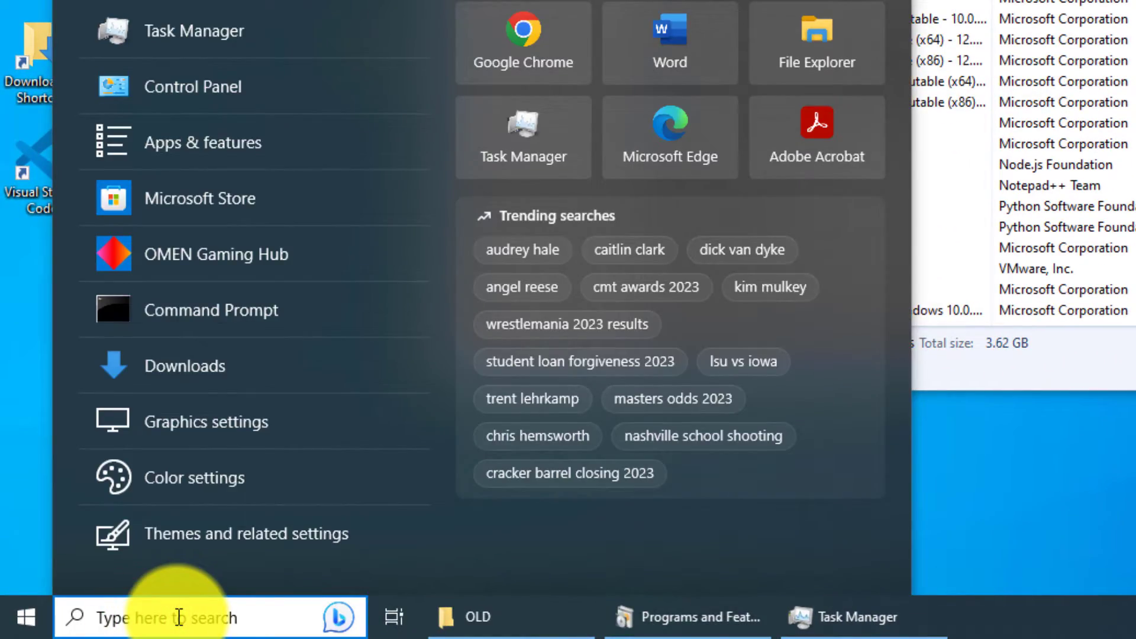
text(app)
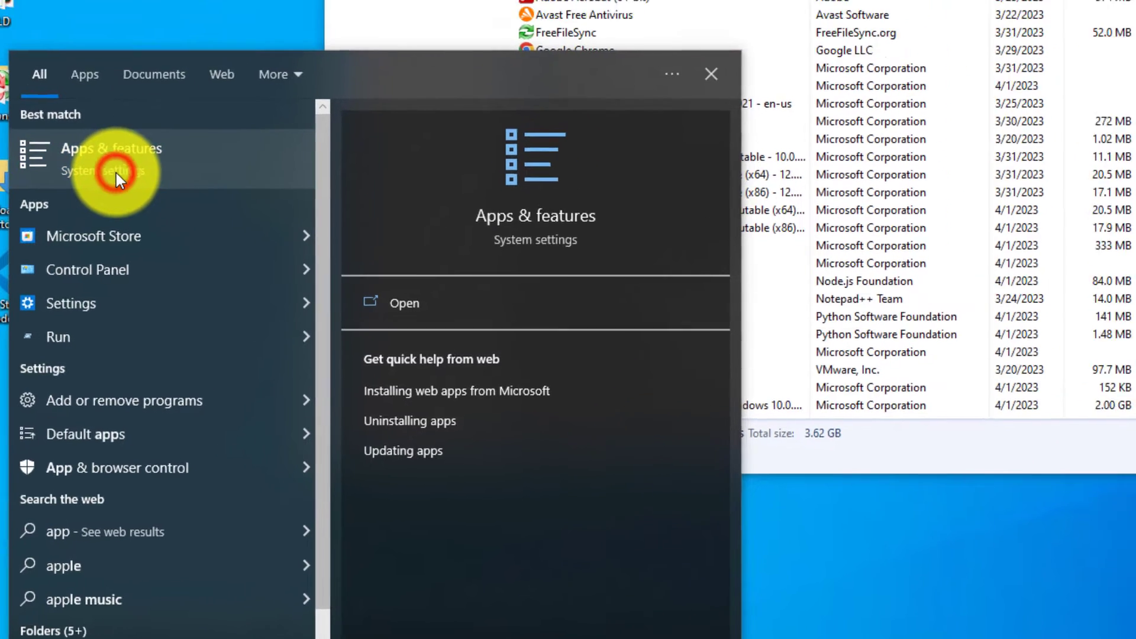
click(155, 115)
Step: Expand the OMEN Gaming Hub entry in the apps list, then close Settings
scroll(621, 472, down, 5)
scroll(622, 459, down, 8)
scroll(622, 459, down, 7)
scroll(622, 459, down, 8)
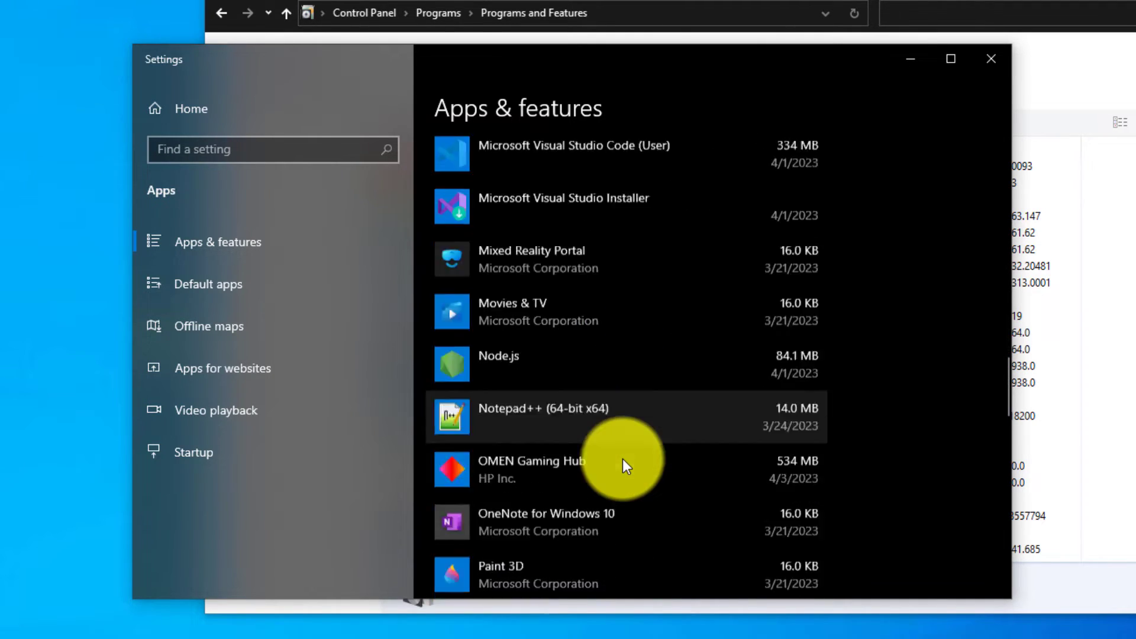
scroll(623, 459, down, 2)
click(624, 421)
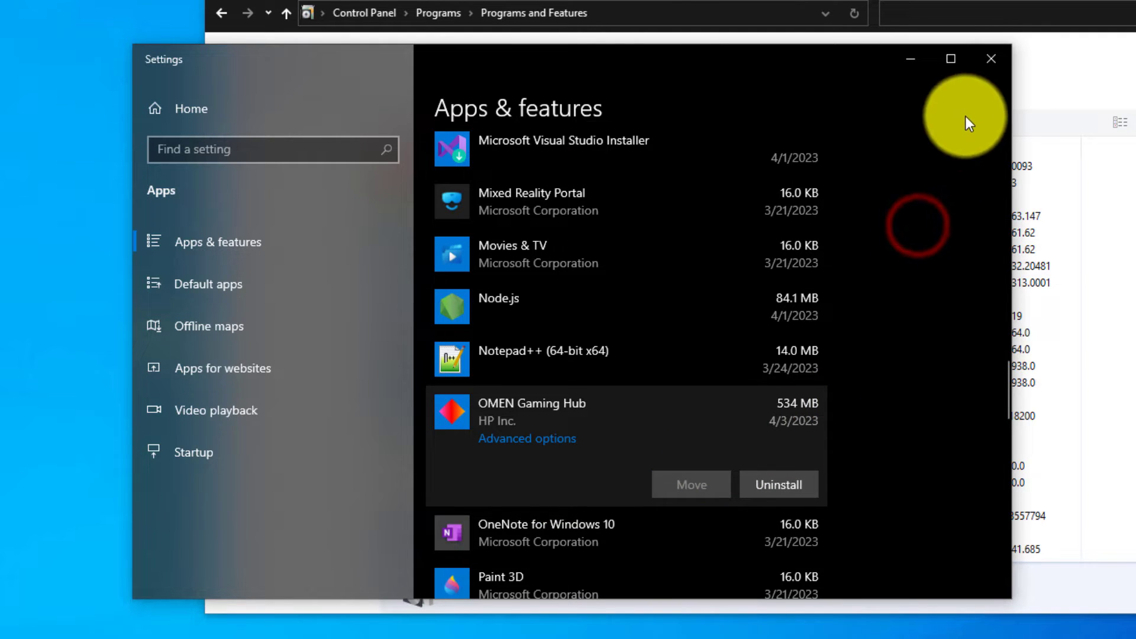
click(997, 57)
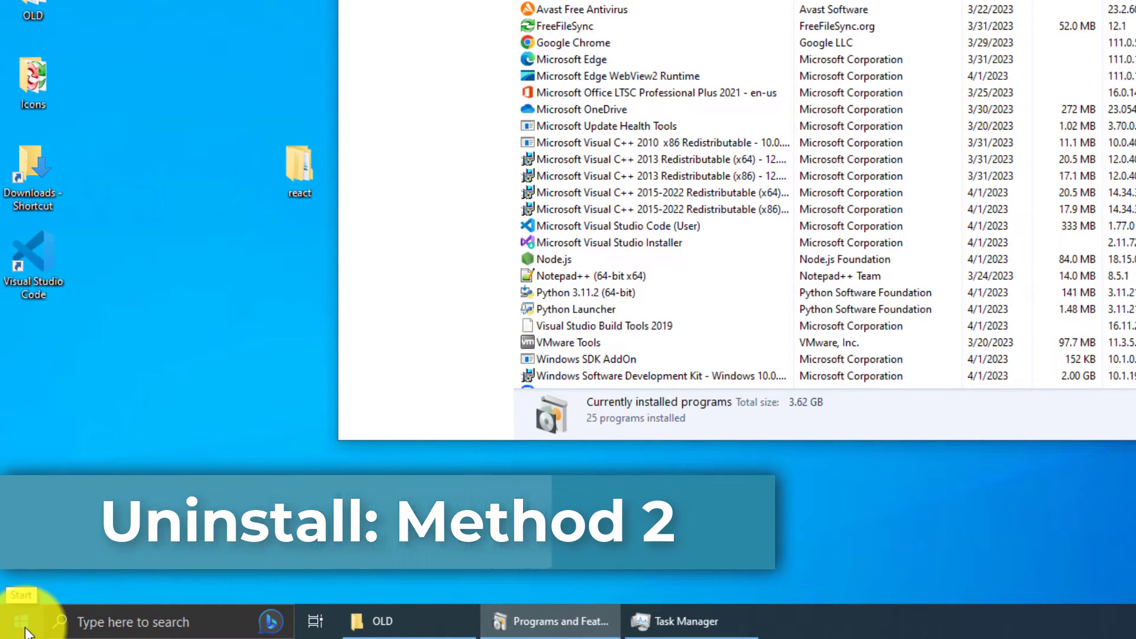
Step: Search 'omen' so OMEN Gaming Hub shows as the best match with its actions
click(26, 630)
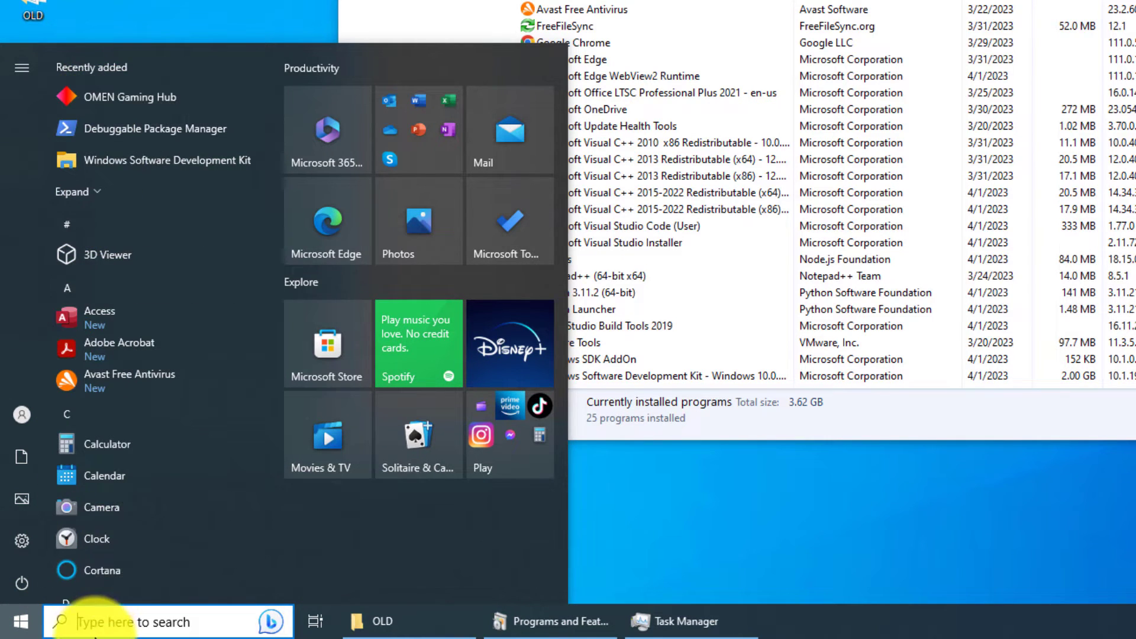
click(104, 625)
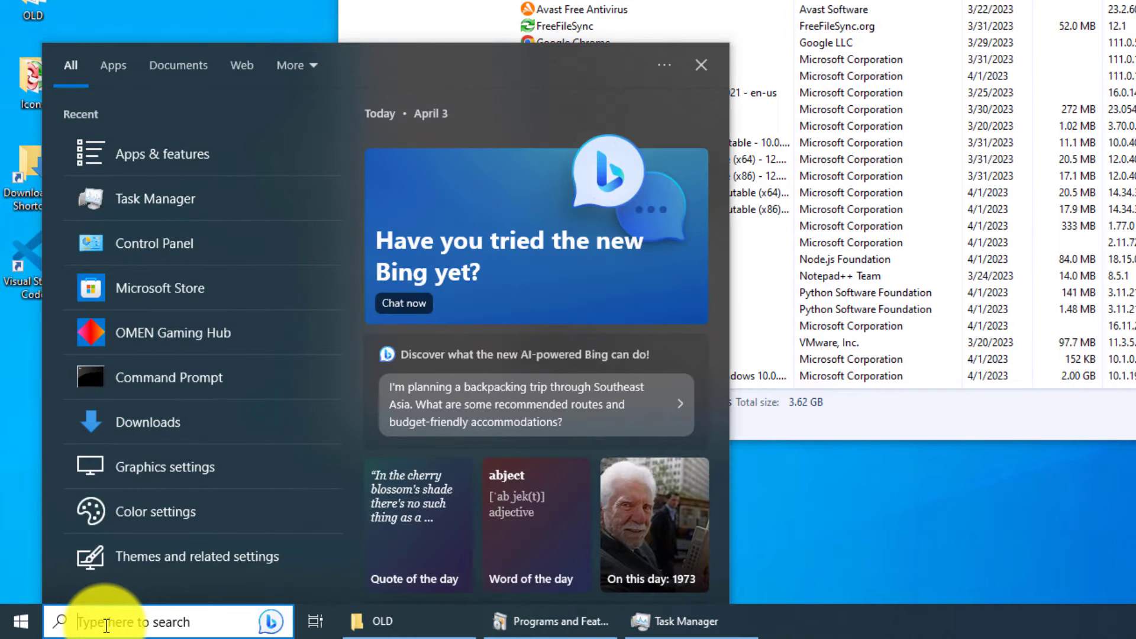
text(omen)
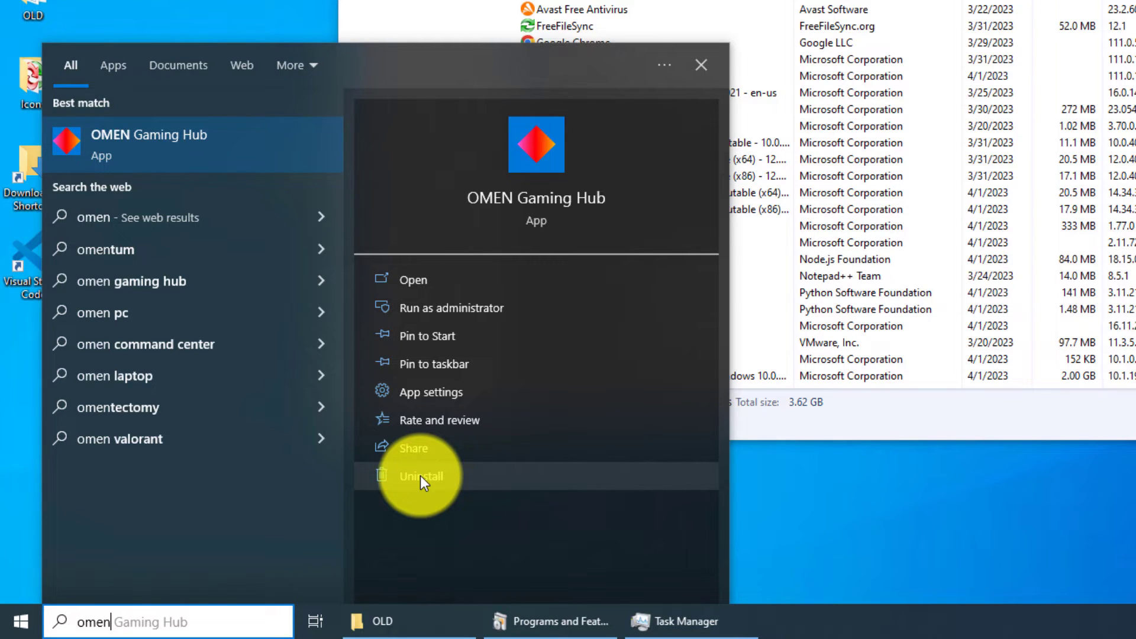
Step: Uninstall OMEN Gaming Hub from its search result and confirm removing it with its info
click(420, 475)
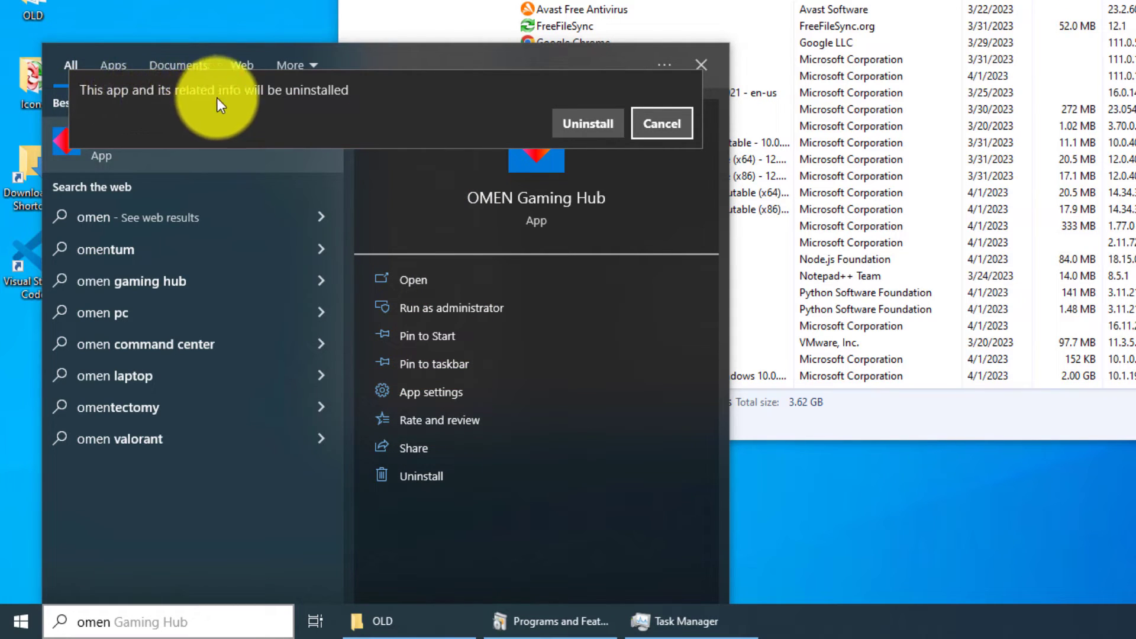
click(498, 125)
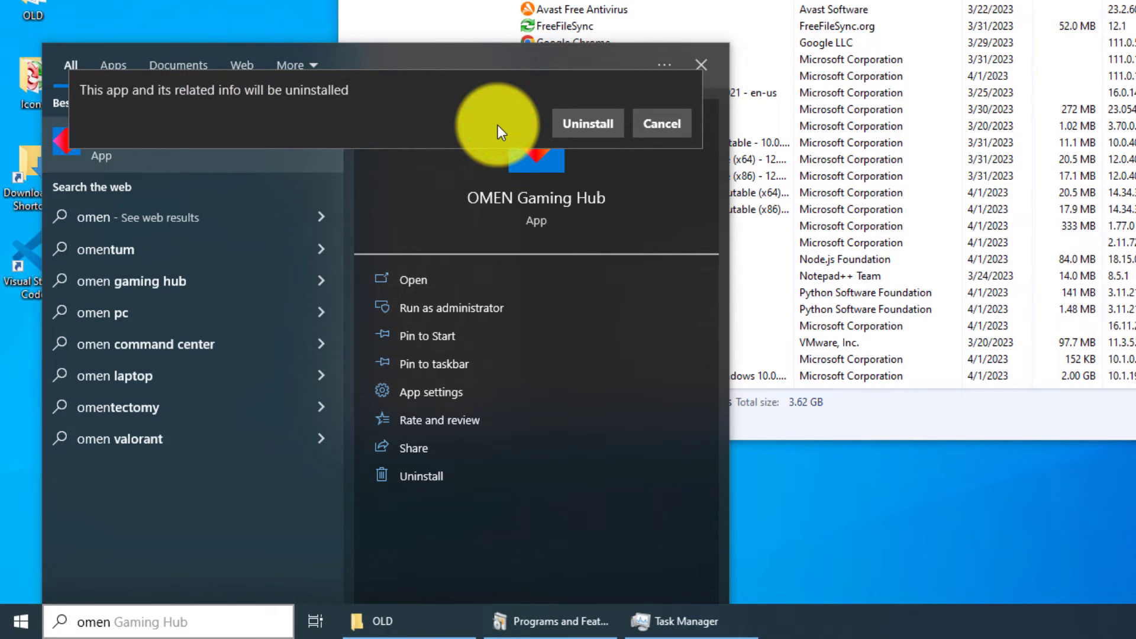
click(587, 126)
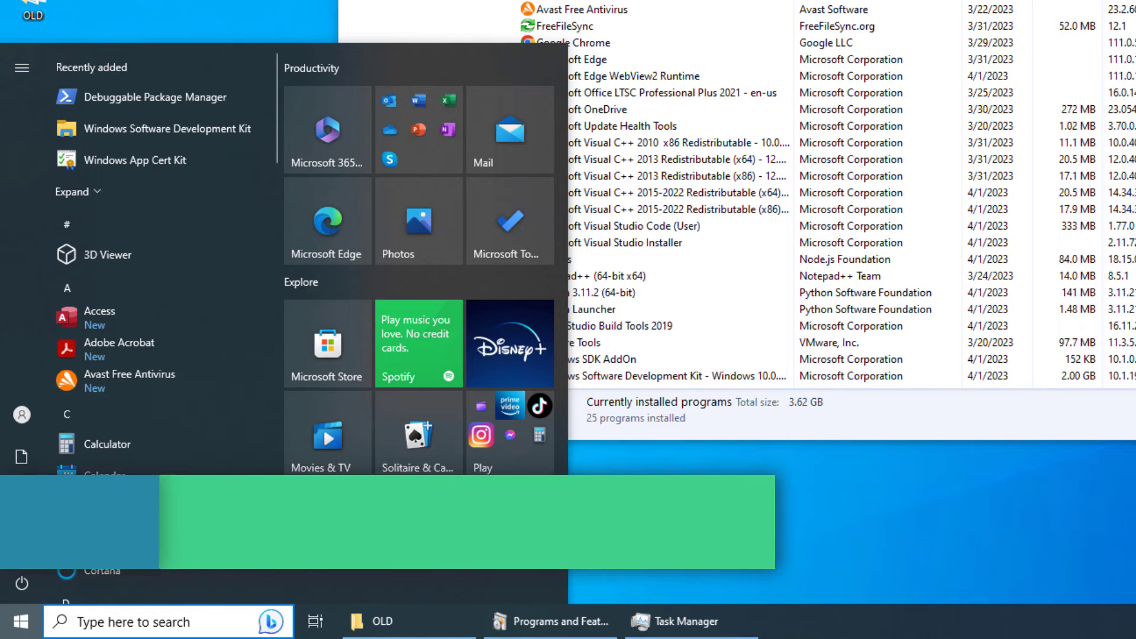
Step: Search 'app', open Apps & features, and scroll to confirm OMEN Gaming Hub is gone
text(omen)
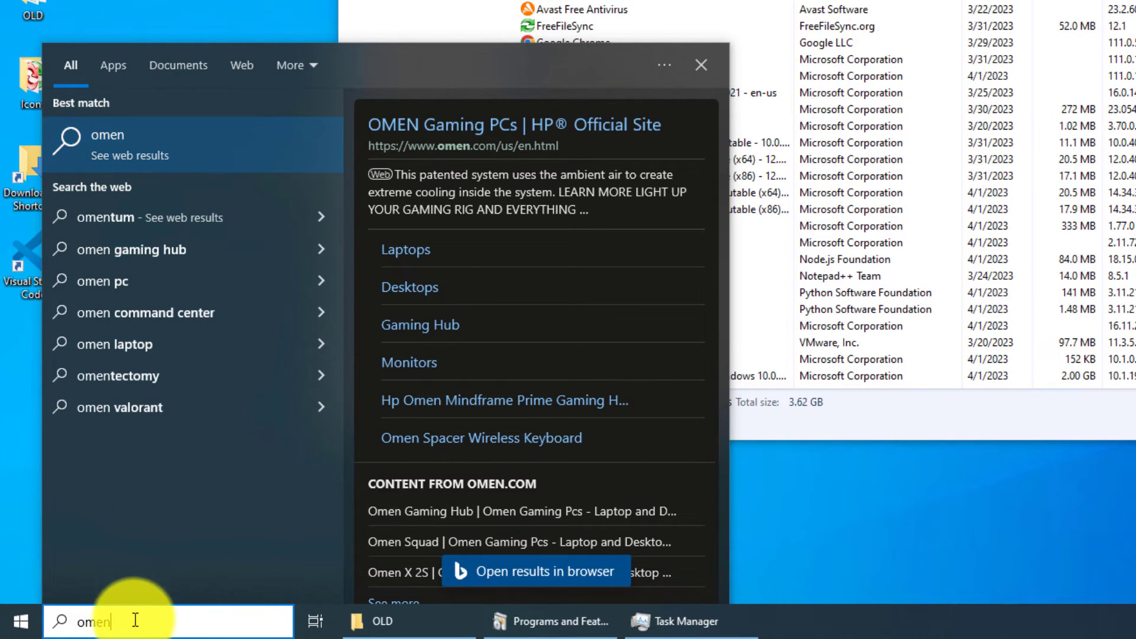
drag(134, 620, 39, 615)
text(app)
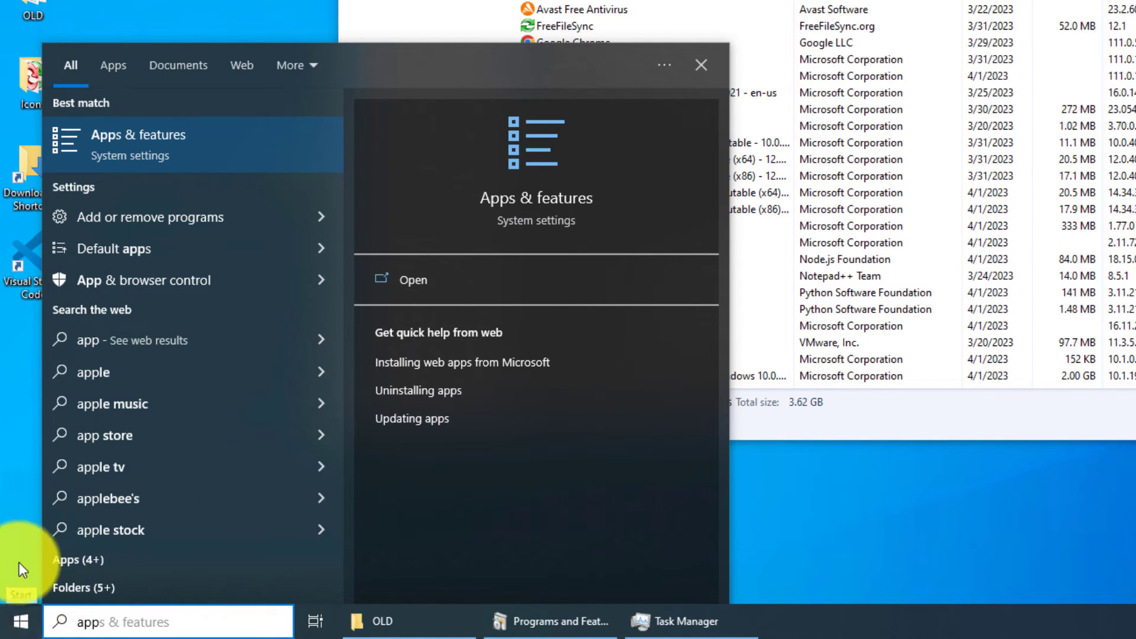
click(139, 149)
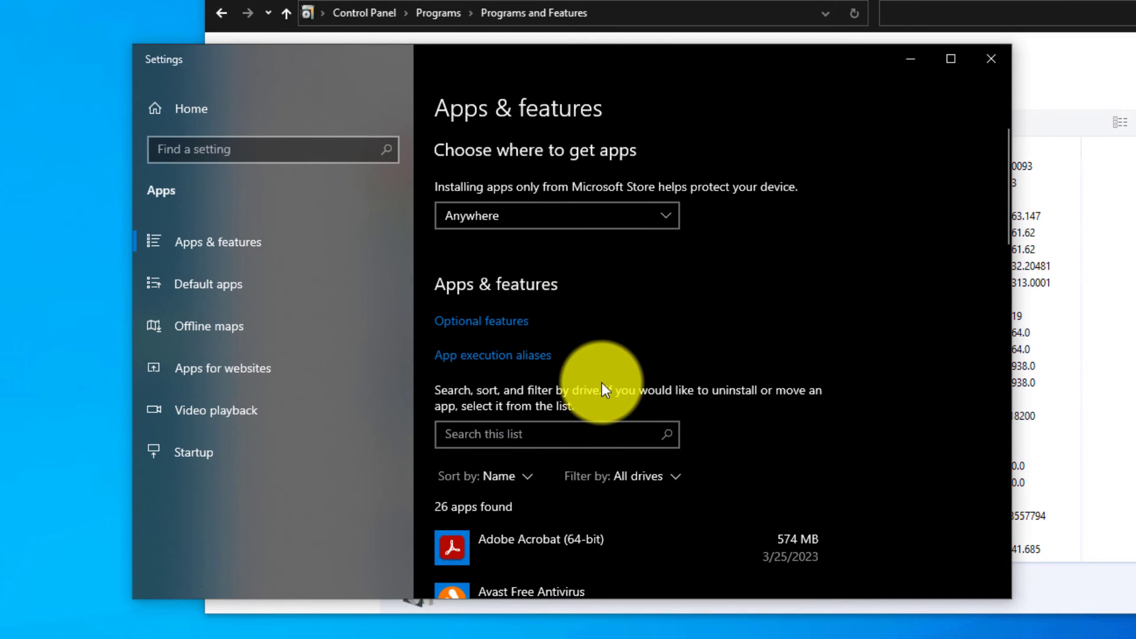
scroll(602, 382, down, 15)
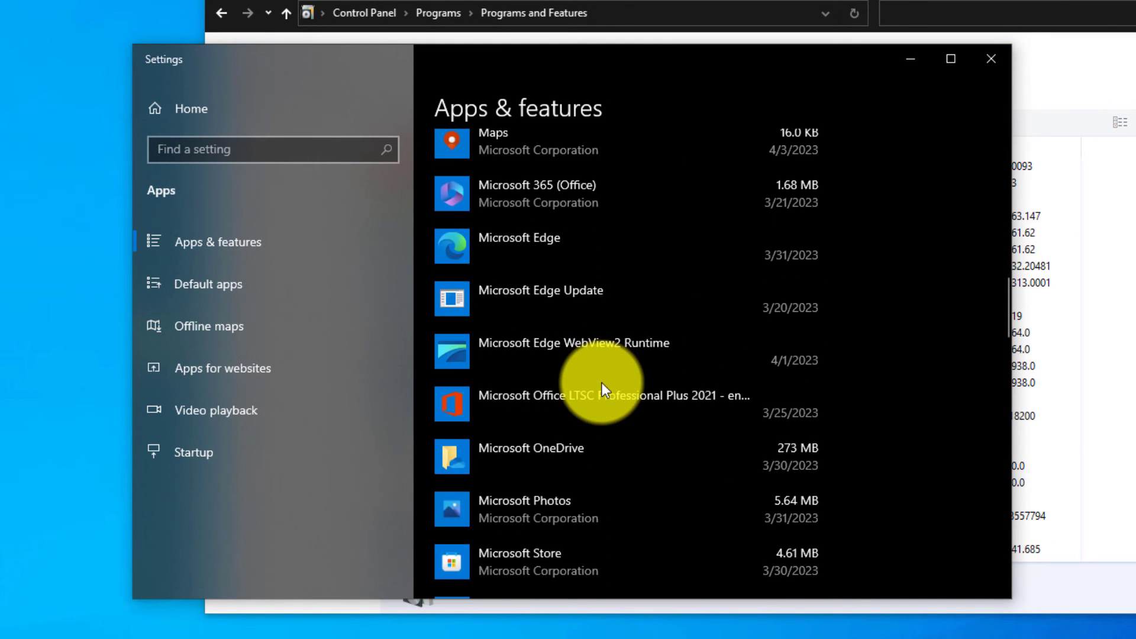
scroll(602, 383, down, 10)
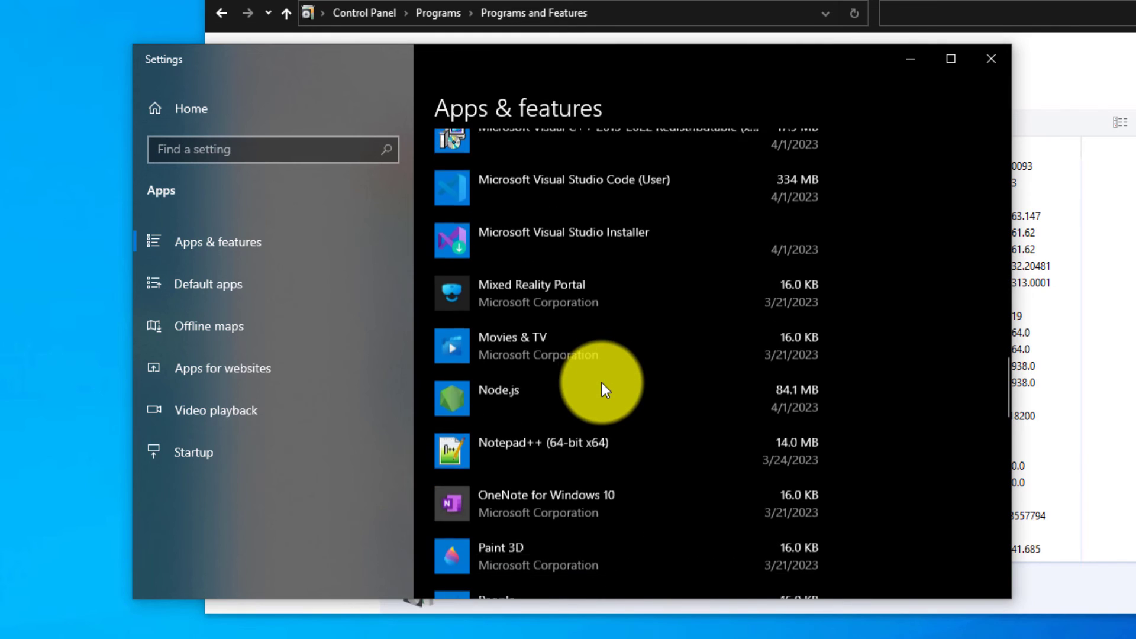
scroll(602, 383, down, 2)
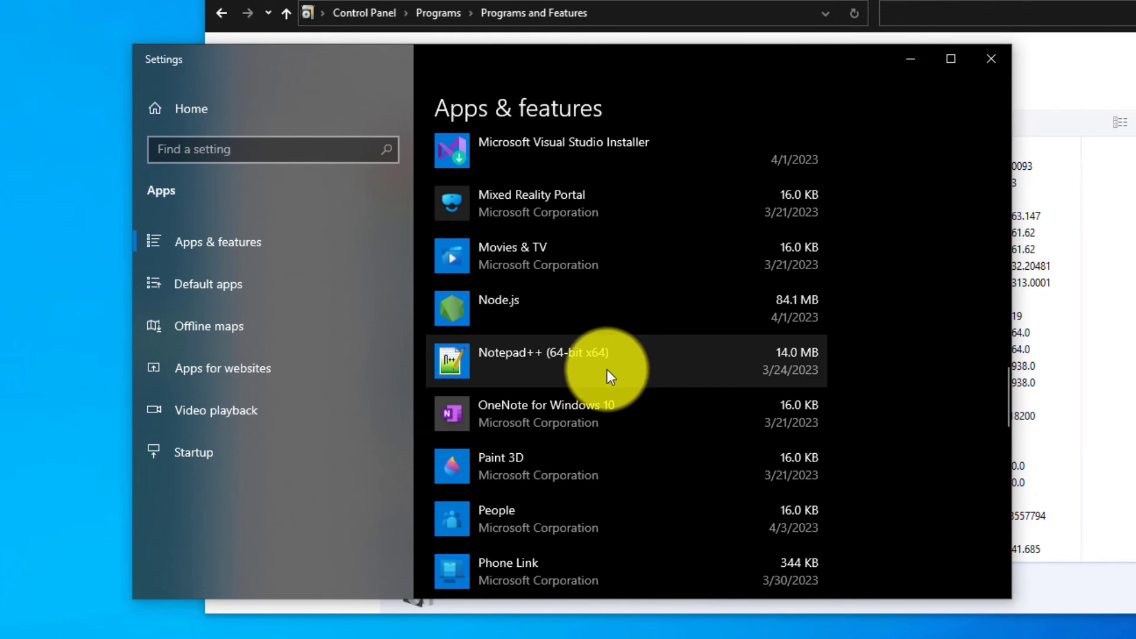